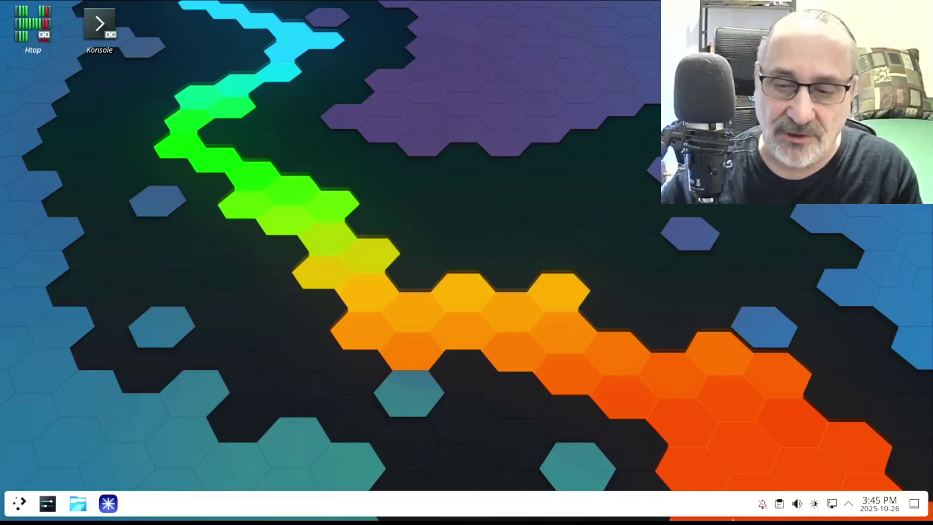
# From the tray brightness controls, dim the HDMI TO USB display, then restore it to 100%.
pyautogui.click(814, 506)
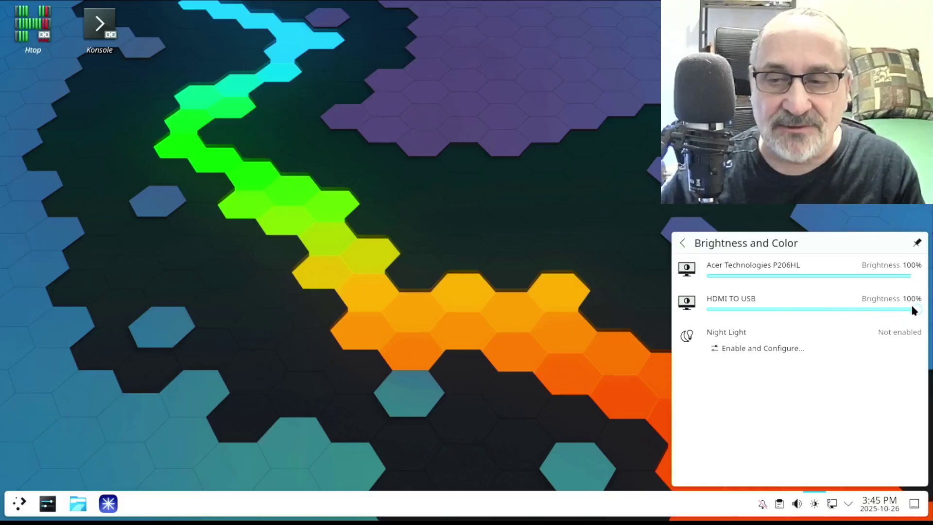
pyautogui.moveTo(912, 308); pyautogui.dragTo(700, 311)
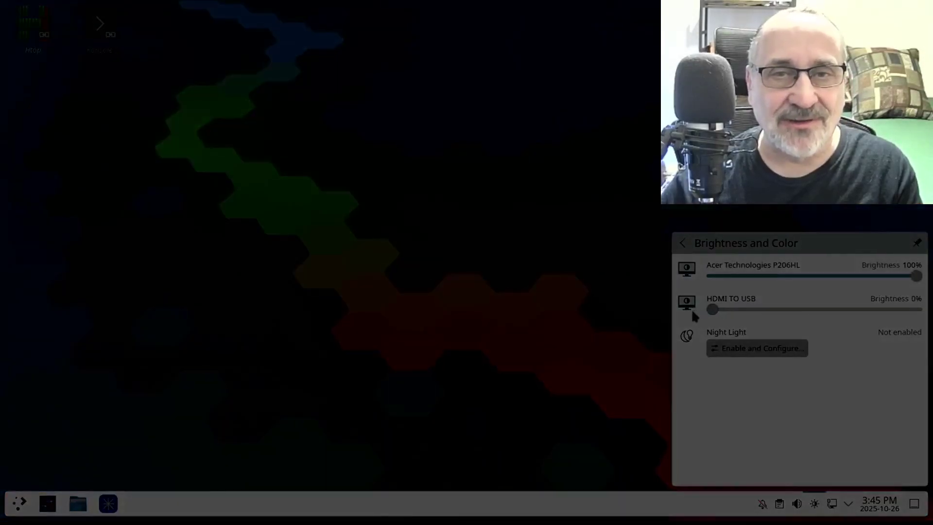
pyautogui.moveTo(693, 313); pyautogui.dragTo(932, 312)
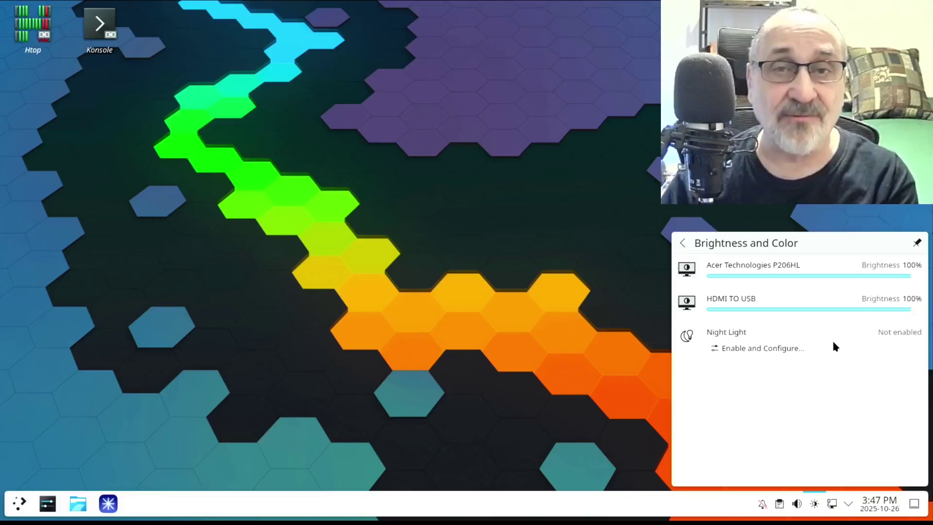
# Open Desktop and Wallpaper settings and preview a different wallpaper on the desktop.
pyautogui.click(485, 308)
pyautogui.rightClick(442, 85)
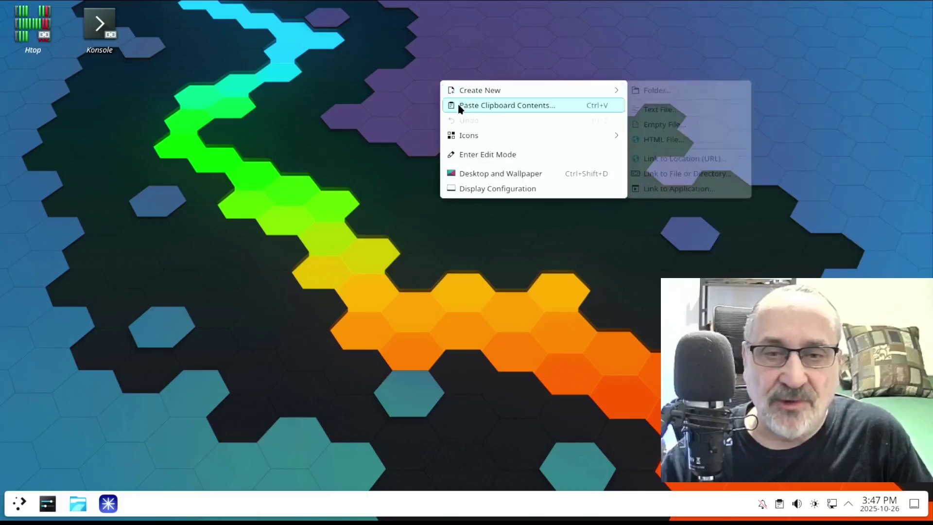
pyautogui.click(496, 175)
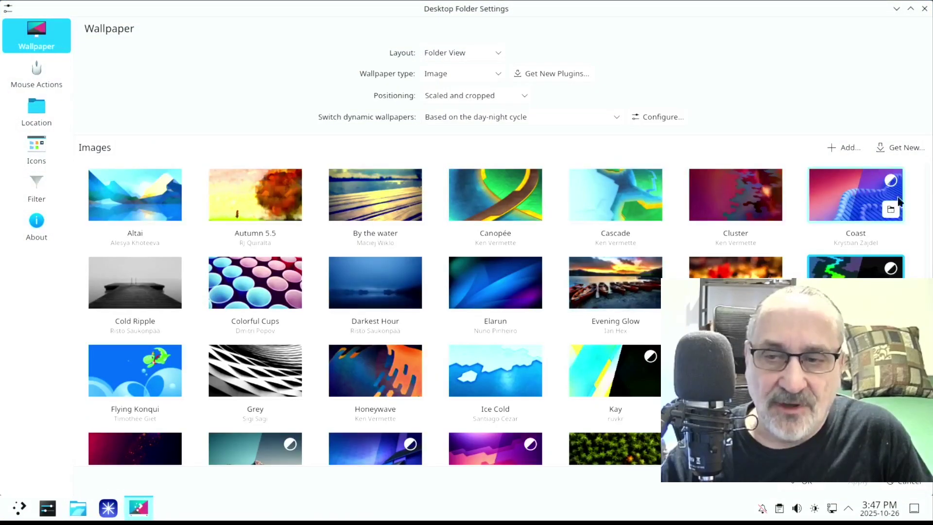
pyautogui.moveTo(926, 197); pyautogui.dragTo(923, 177)
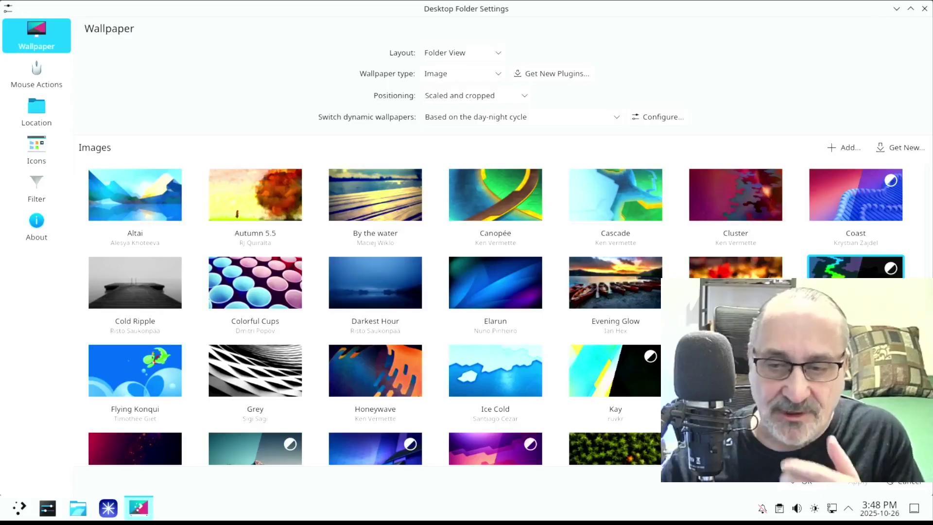
pyautogui.scroll(-1, 932, 257)
pyautogui.scroll(-3, 932, 256)
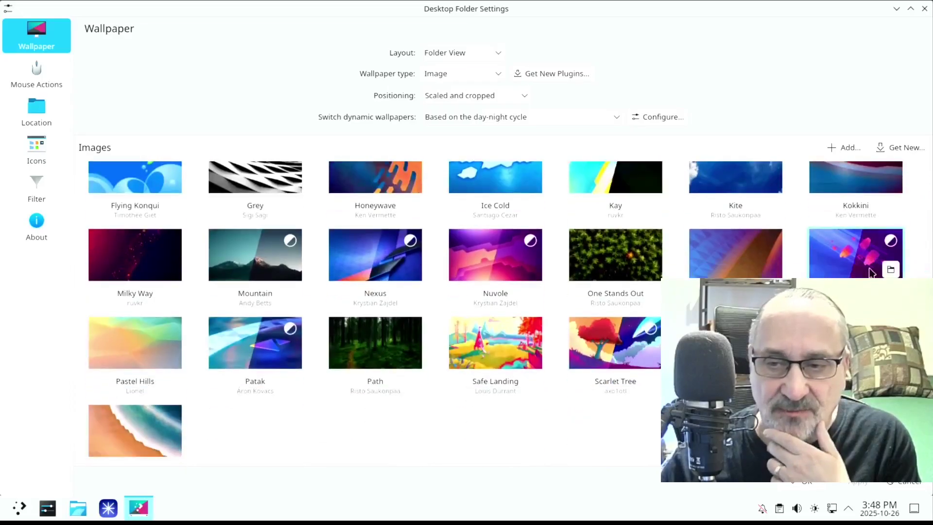
pyautogui.click(852, 256)
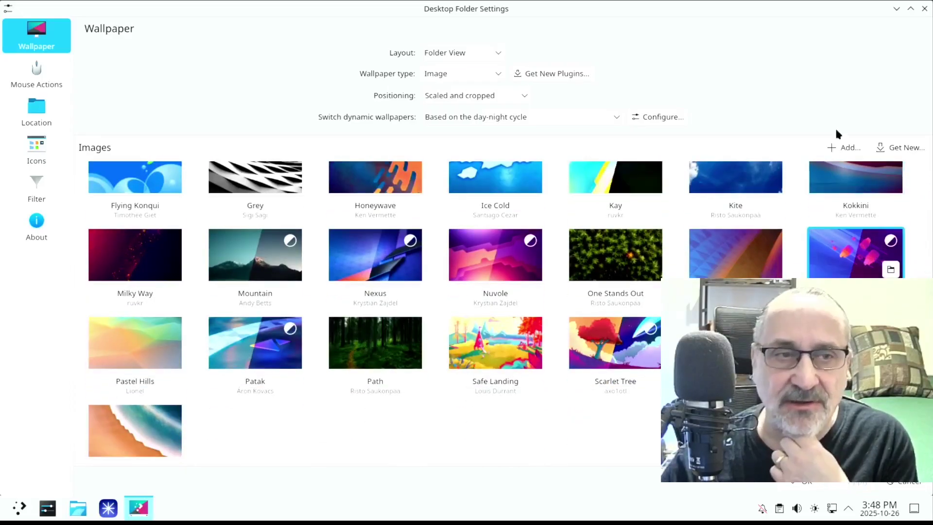
pyautogui.click(897, 9)
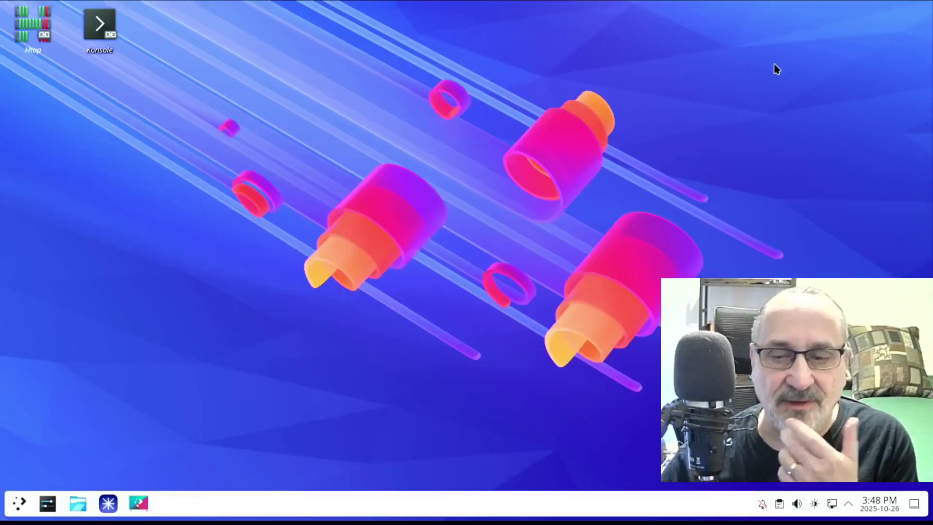
pyautogui.click(146, 507)
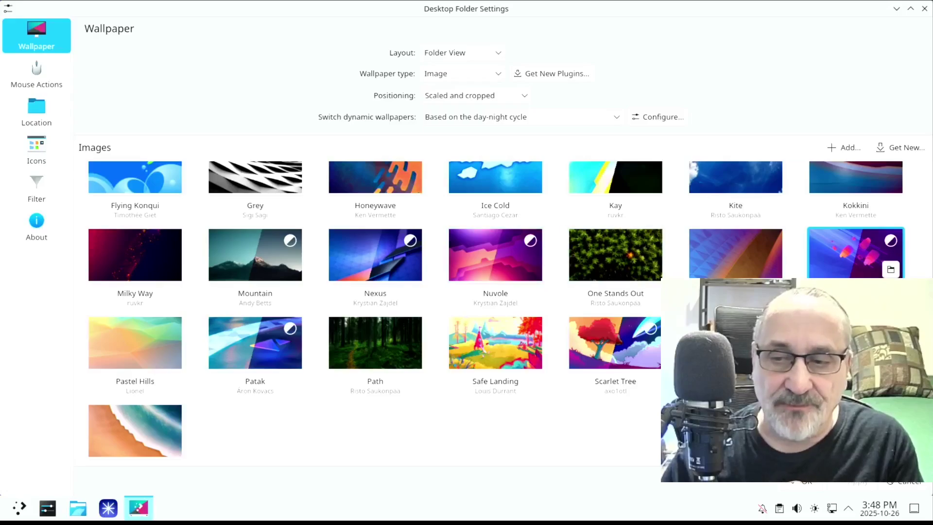
# Return to the Flow hexagon wallpaper and apply the settings on closing.
pyautogui.scroll(3, 500, 286)
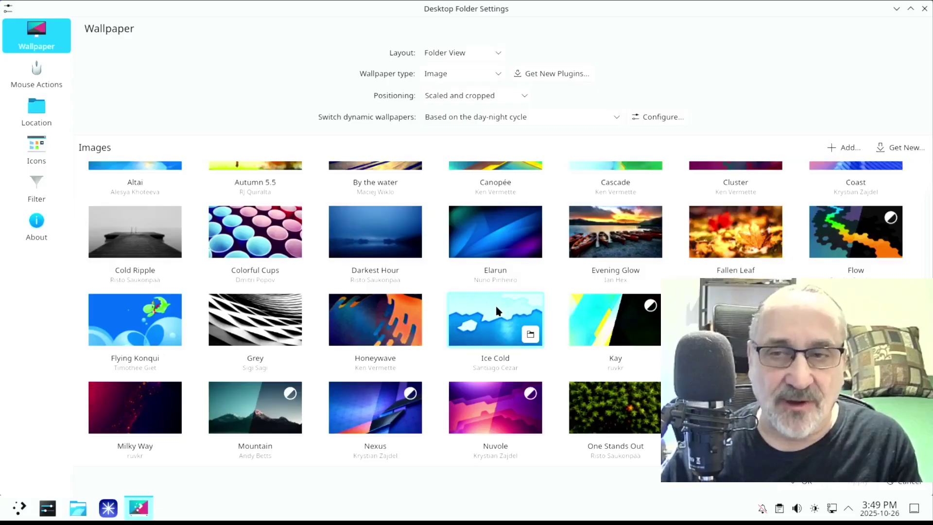
pyautogui.scroll(1, 497, 311)
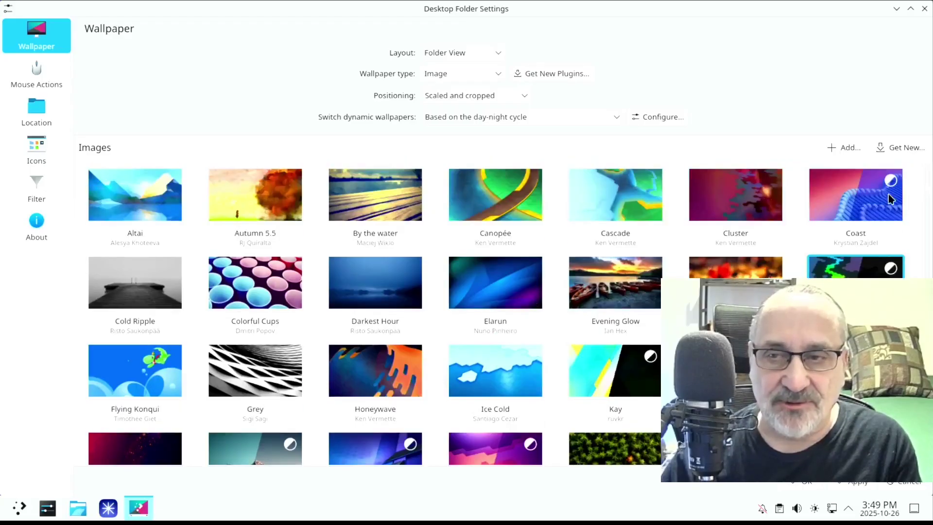
pyautogui.click(925, 9)
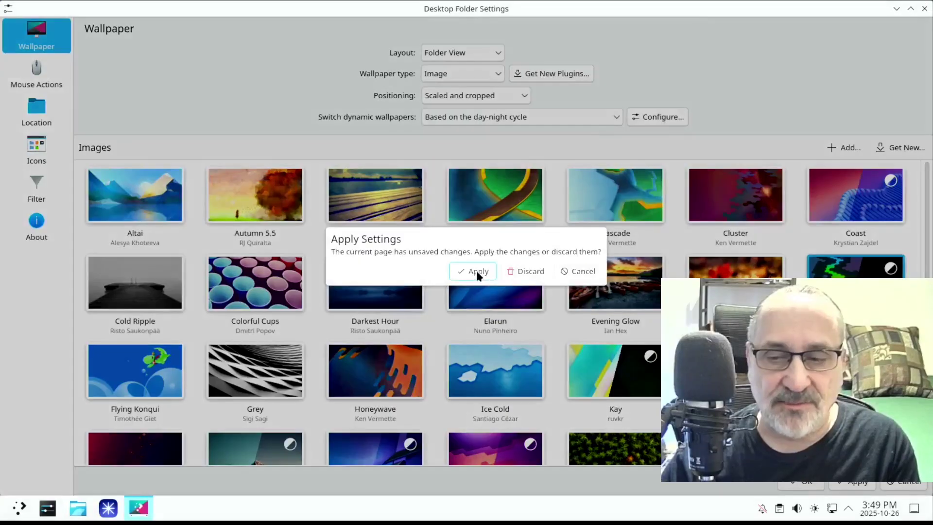
pyautogui.click(478, 272)
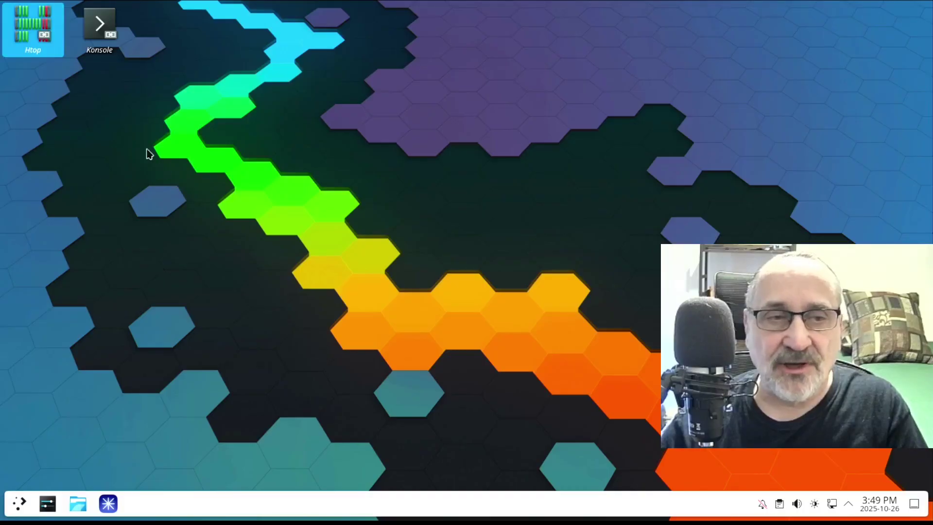
# Check running processes in htop, then run fastfetch in Konsole to show Arch Linux system info.
pyautogui.doubleClick(33, 29)
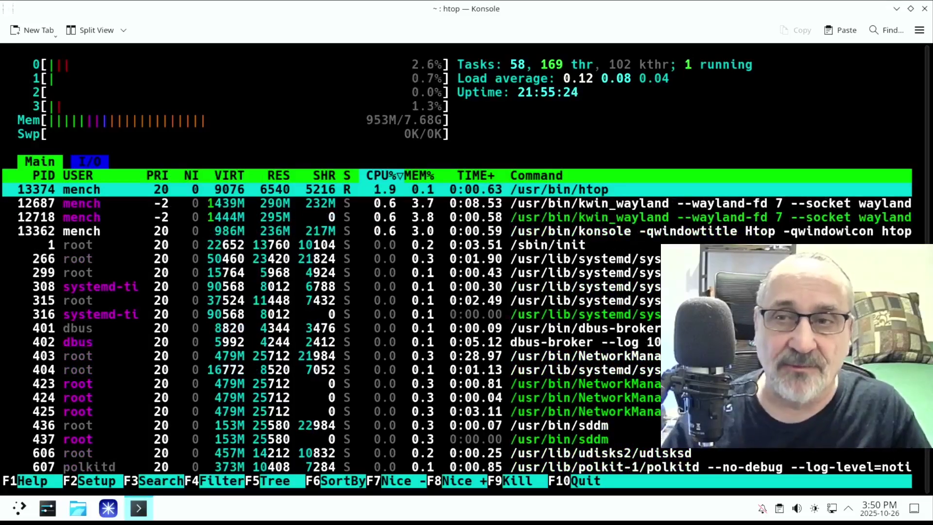
pyautogui.click(925, 8)
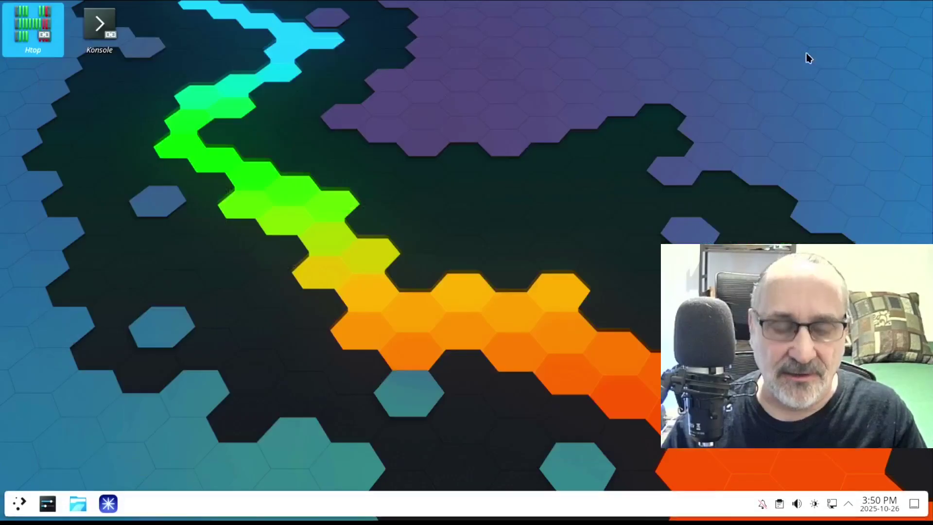
pyautogui.click(104, 28)
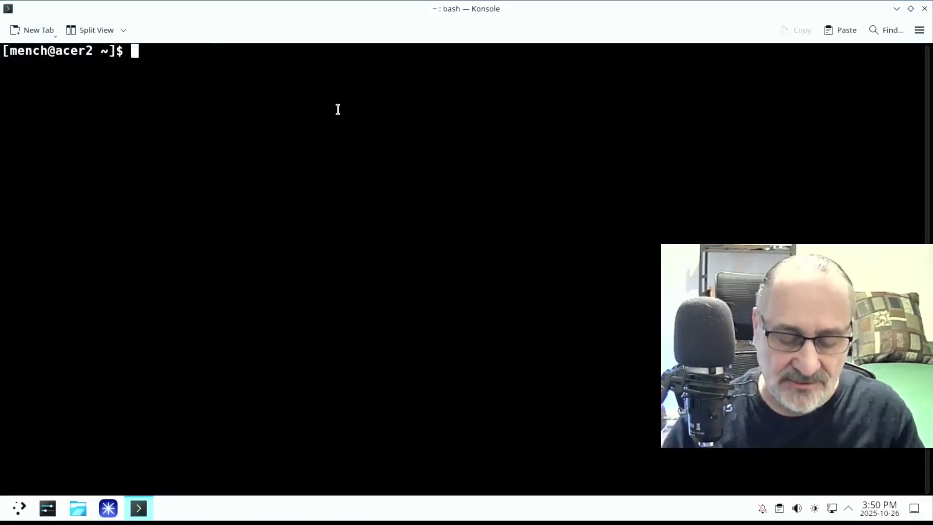
pyautogui.write('fastfetch')
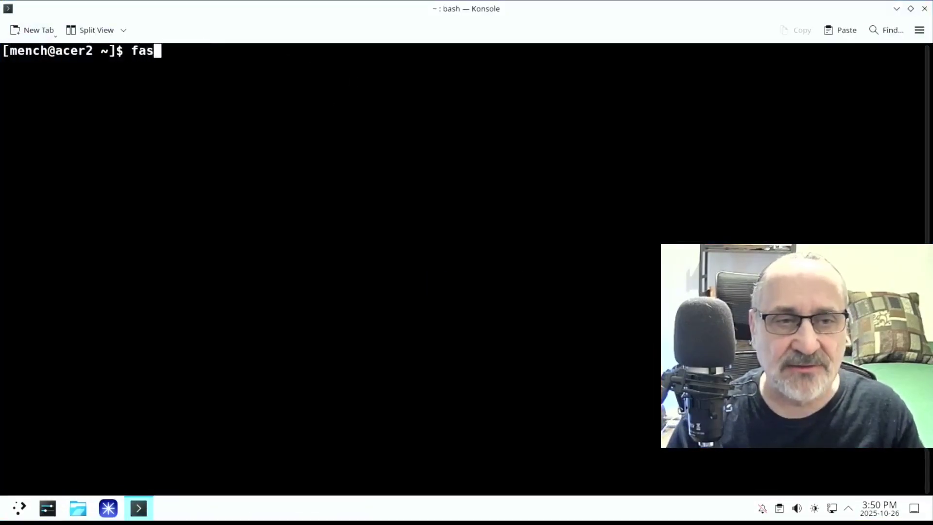
pyautogui.press('Return')
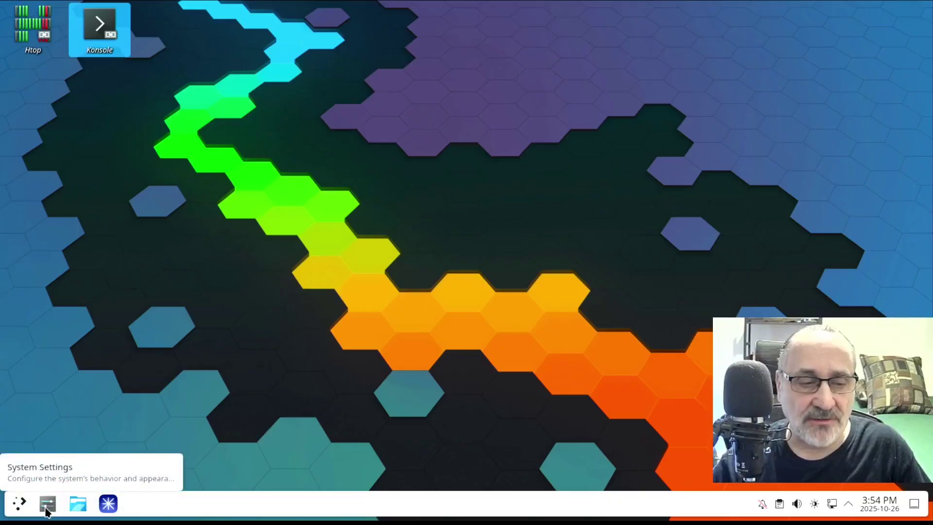
# Apply the Breeze Dark global theme from System Settings' Global Theme page, then close it.
pyautogui.click(47, 505)
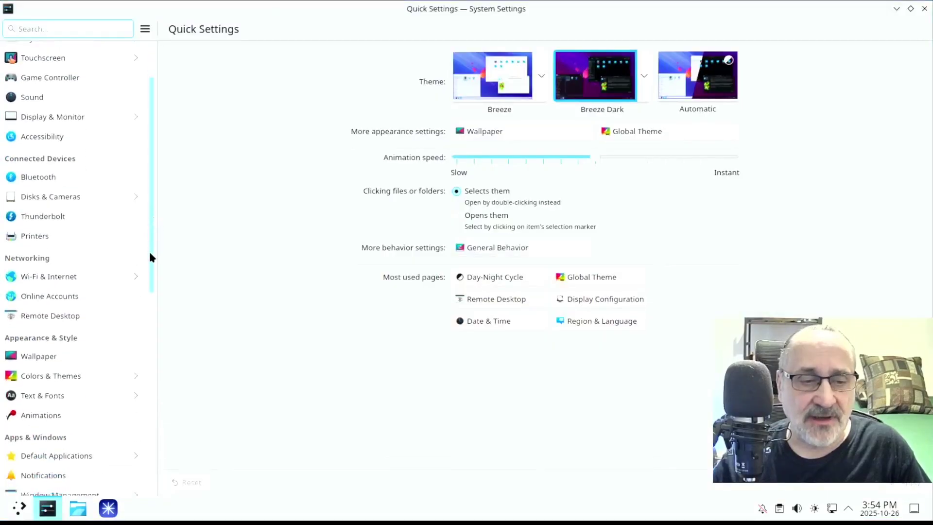
pyautogui.moveTo(150, 253); pyautogui.dragTo(153, 299)
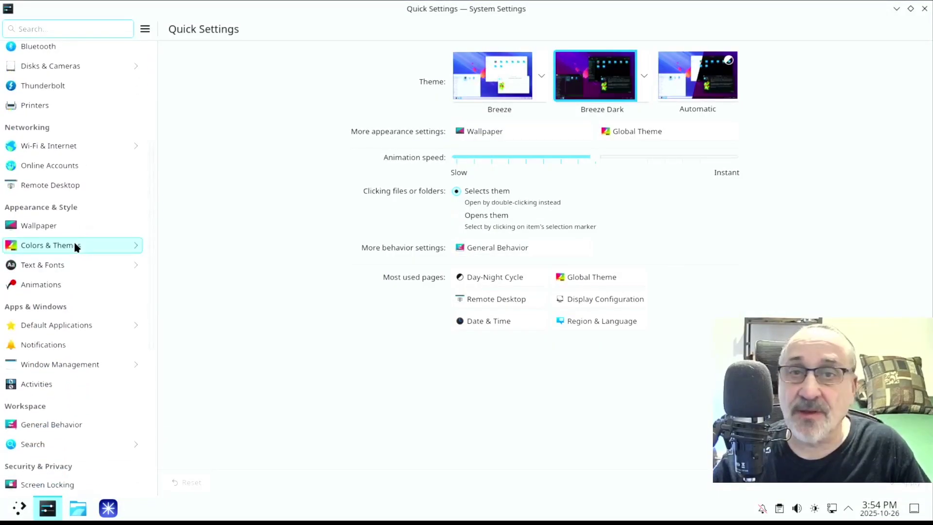
pyautogui.click(75, 244)
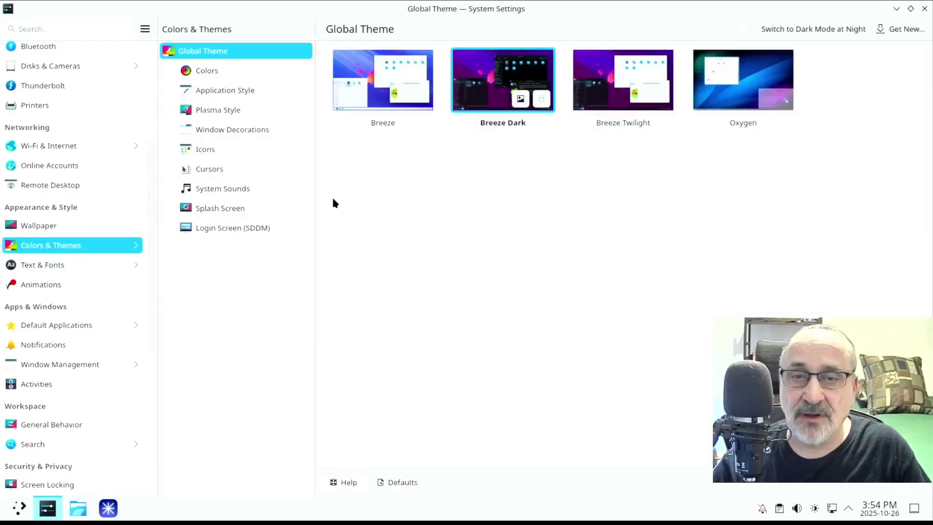
pyautogui.click(485, 92)
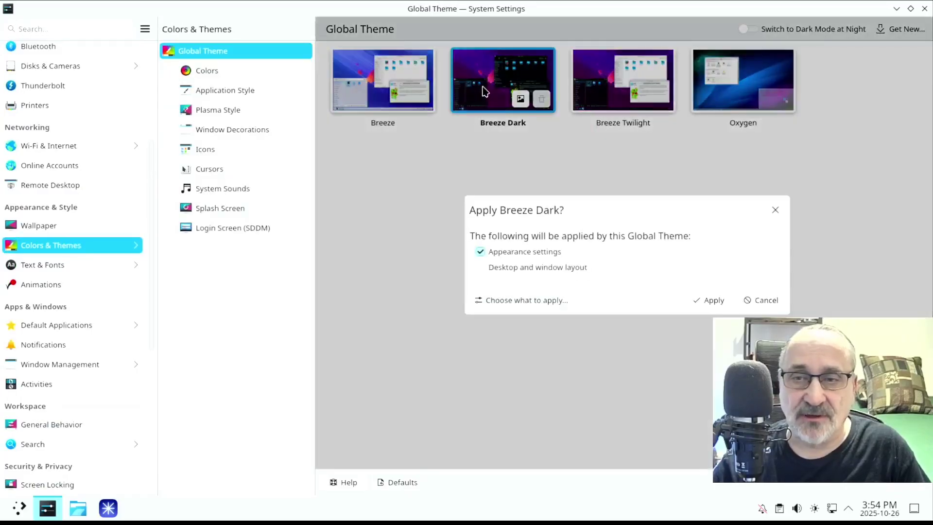
pyautogui.click(714, 300)
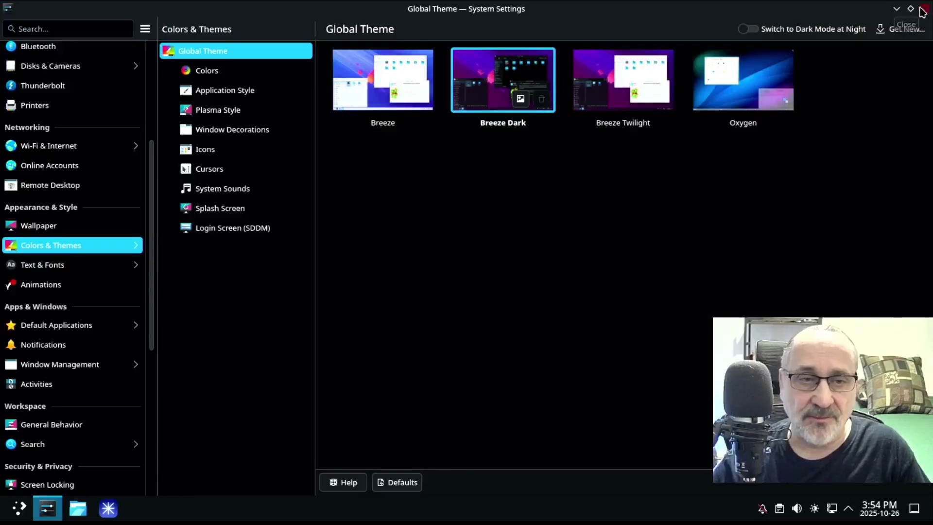
pyautogui.click(923, 9)
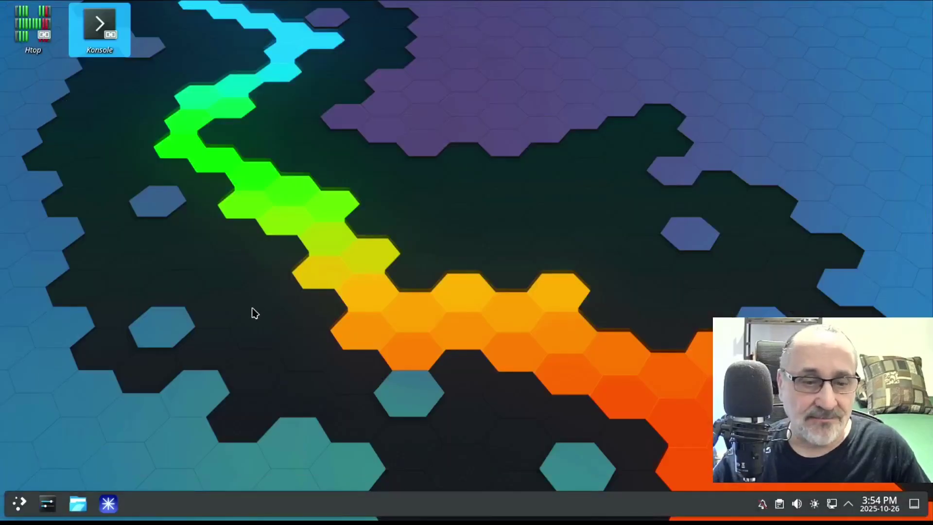
pyautogui.click(78, 503)
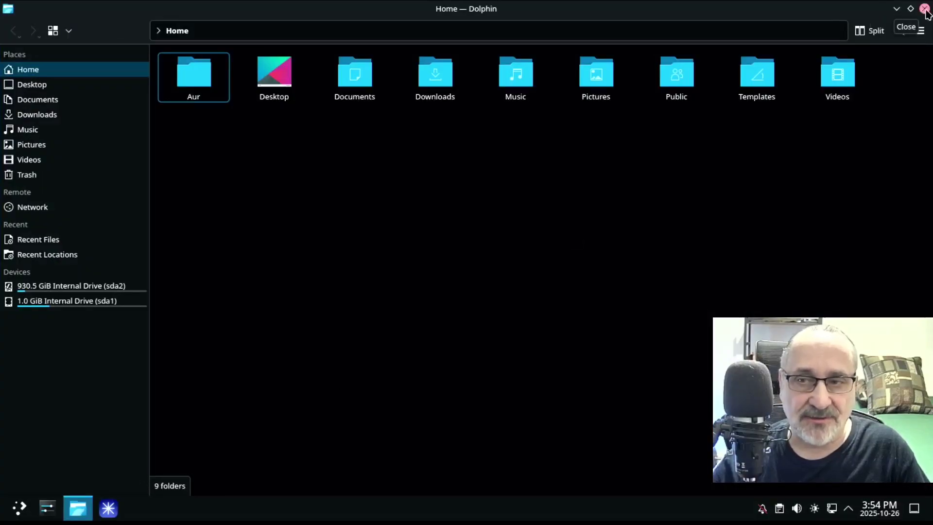
pyautogui.click(925, 9)
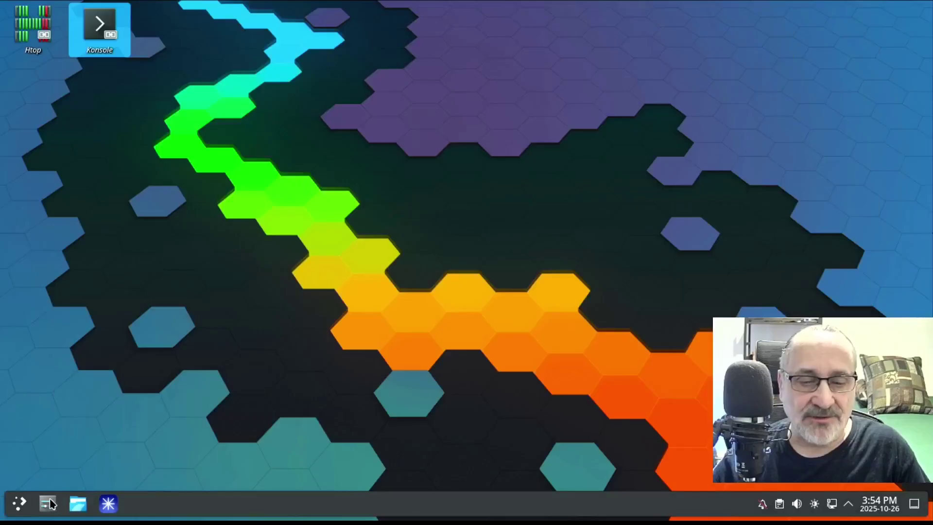
# Apply the light Breeze global theme and enable Switch to Dark Mode at Night.
pyautogui.click(48, 505)
pyautogui.moveTo(152, 240); pyautogui.dragTo(153, 340)
pyautogui.click(87, 232)
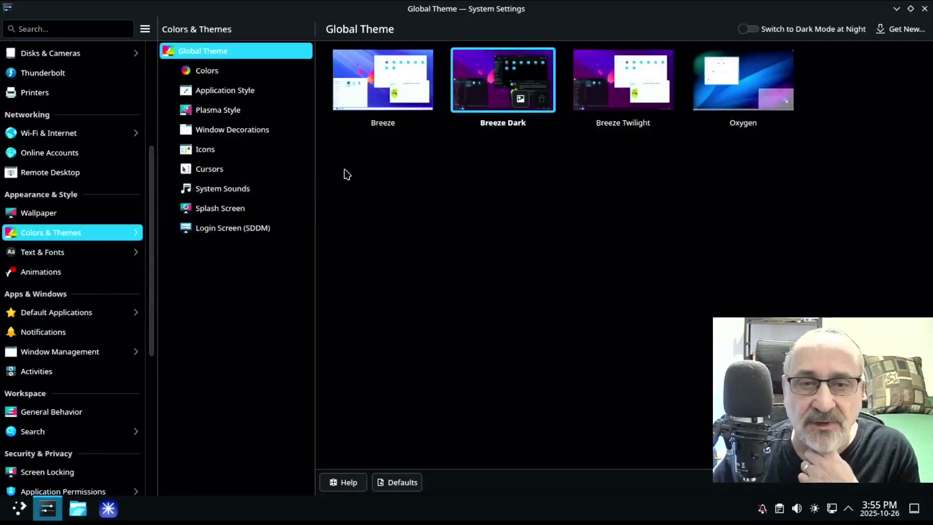
pyautogui.click(389, 89)
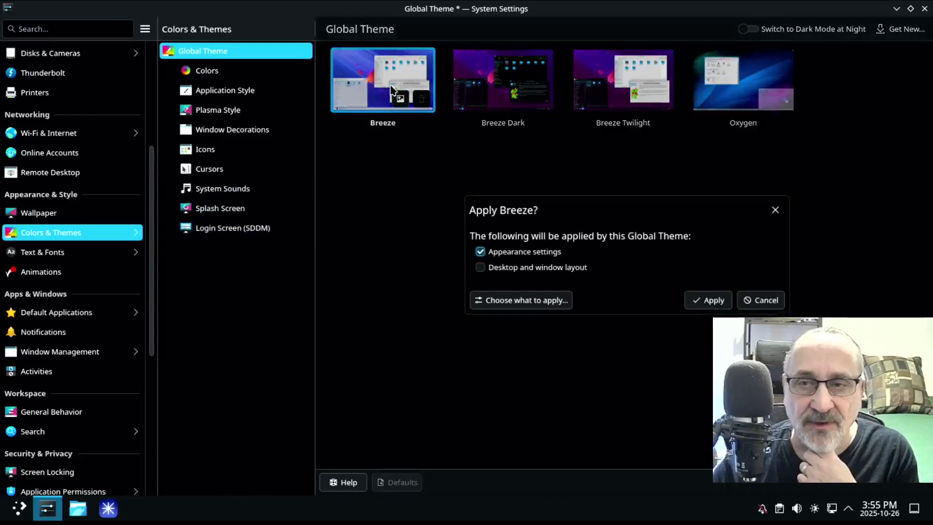
pyautogui.click(710, 304)
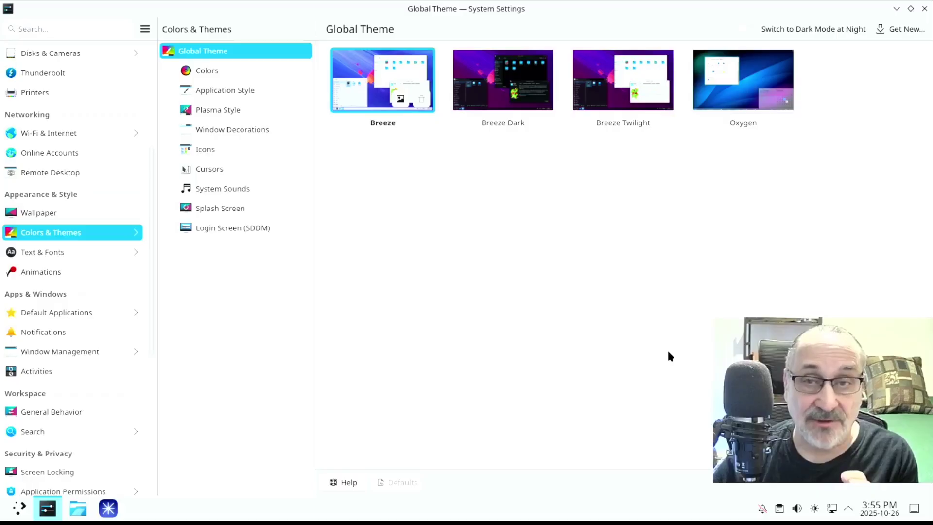
pyautogui.click(750, 28)
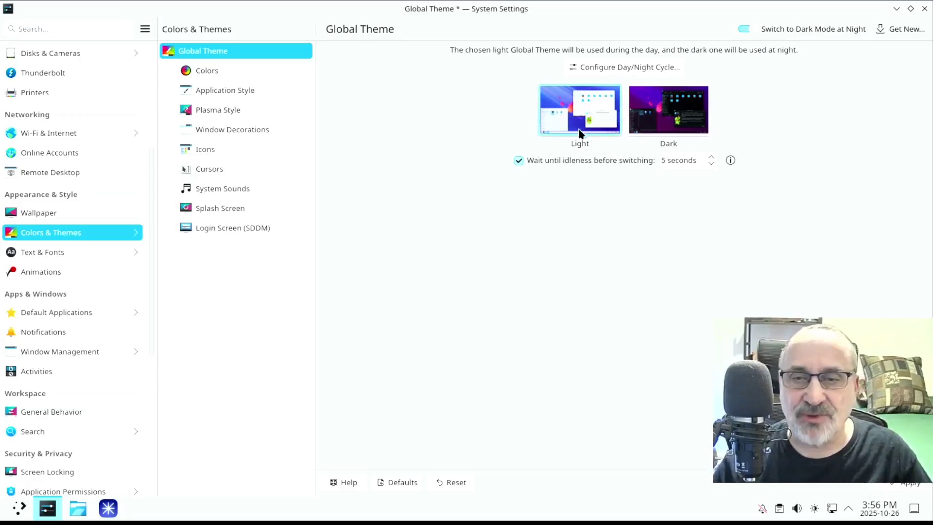
# Try Breeze Dark, then reselect Breeze with dark-at-night switching on and apply it.
pyautogui.click(744, 28)
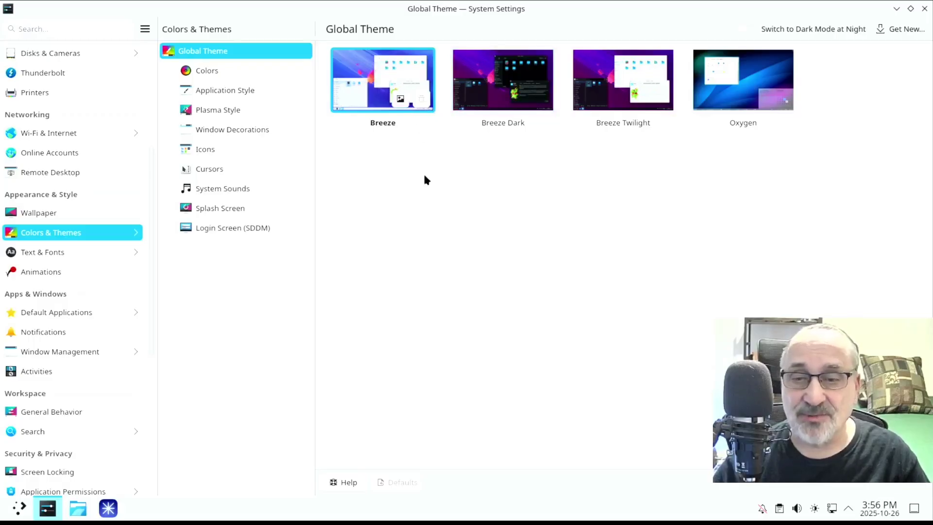
pyautogui.click(501, 83)
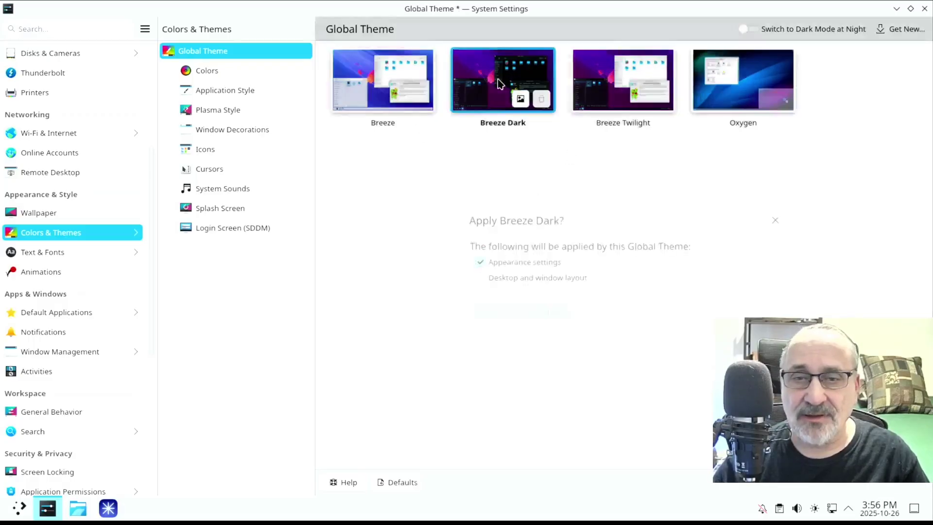
pyautogui.click(908, 482)
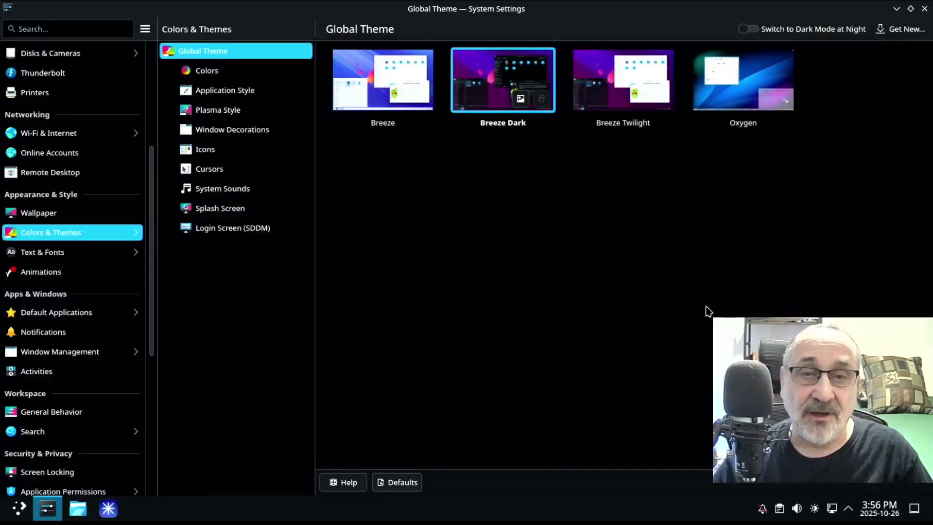
pyautogui.click(394, 89)
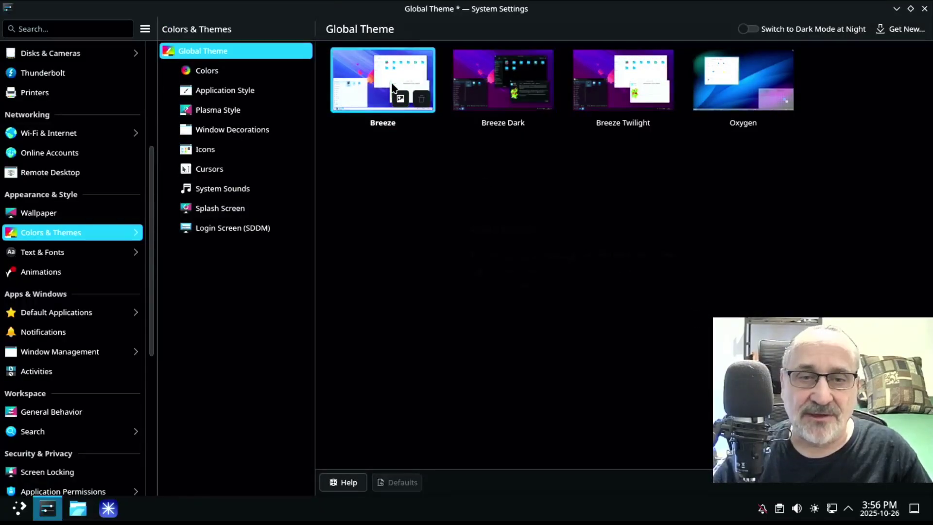
pyautogui.click(748, 29)
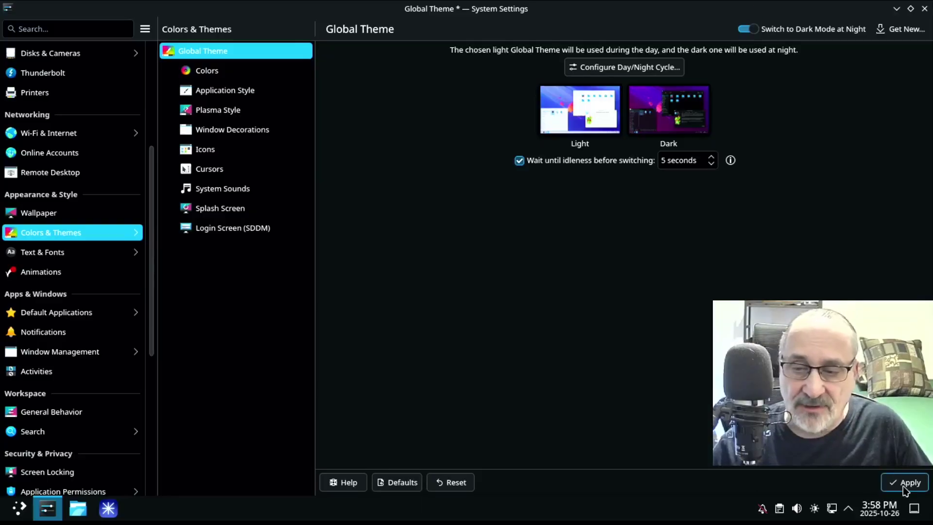
pyautogui.click(906, 489)
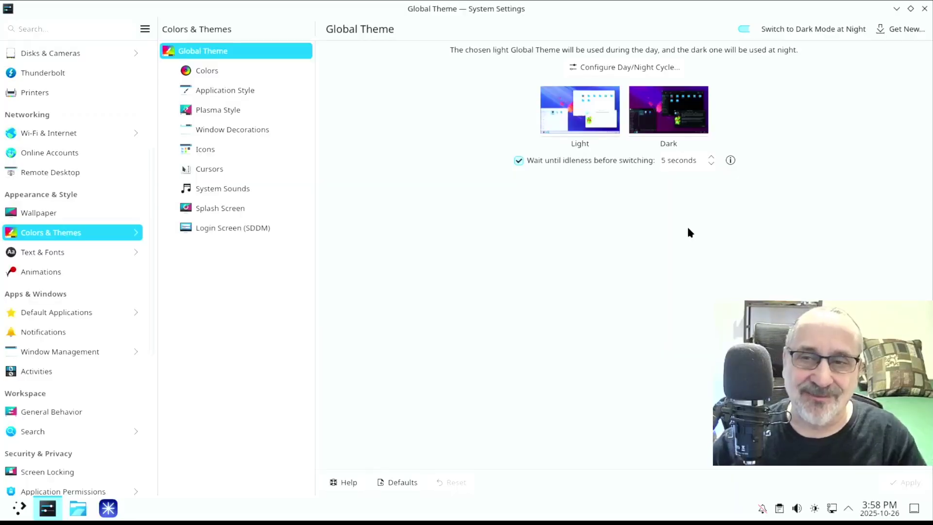
# In Day/Night Cycle settings, try automatic location, then keep manual location (sunrise 7:46, sunset 6:16).
pyautogui.click(625, 65)
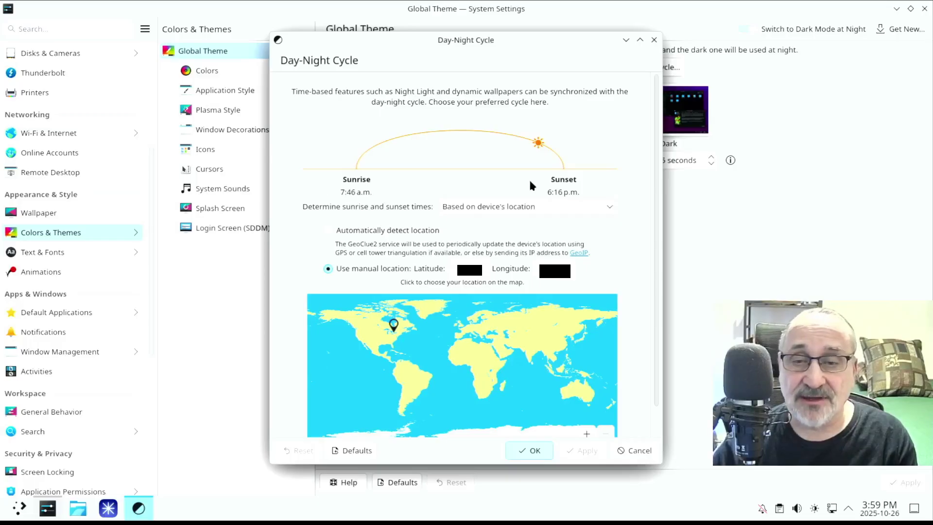
pyautogui.click(328, 230)
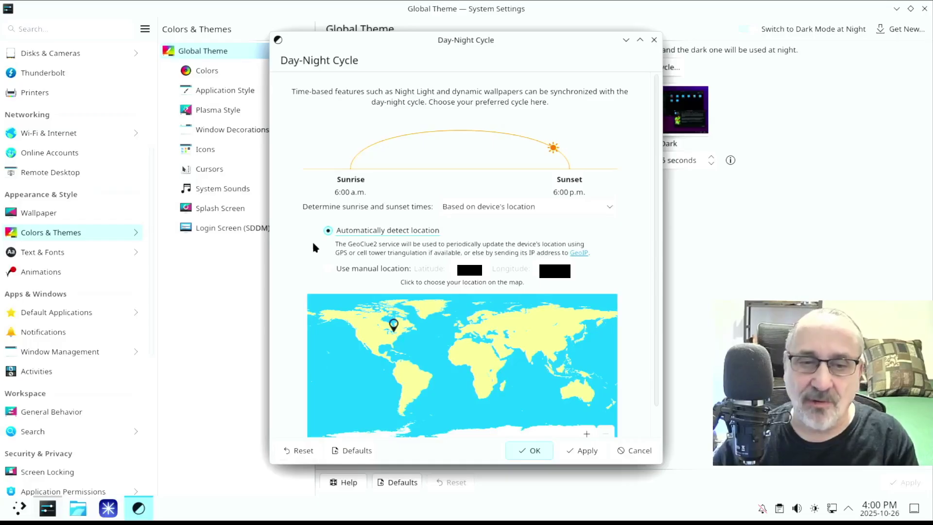
pyautogui.click(328, 268)
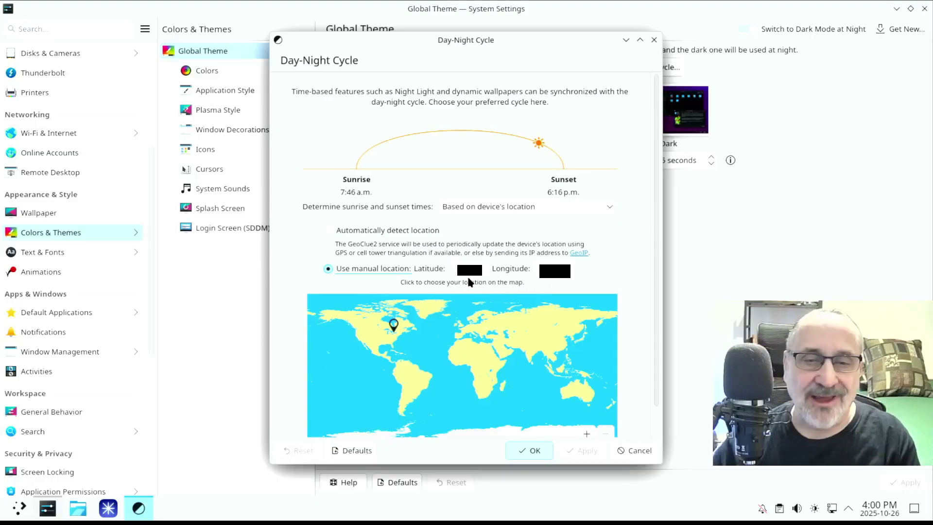
pyautogui.click(579, 253)
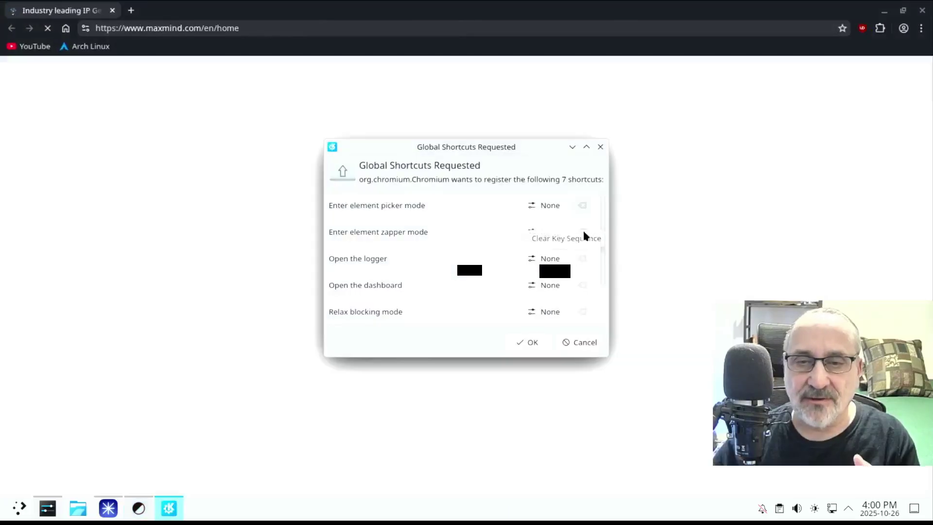
pyautogui.press('Escape')
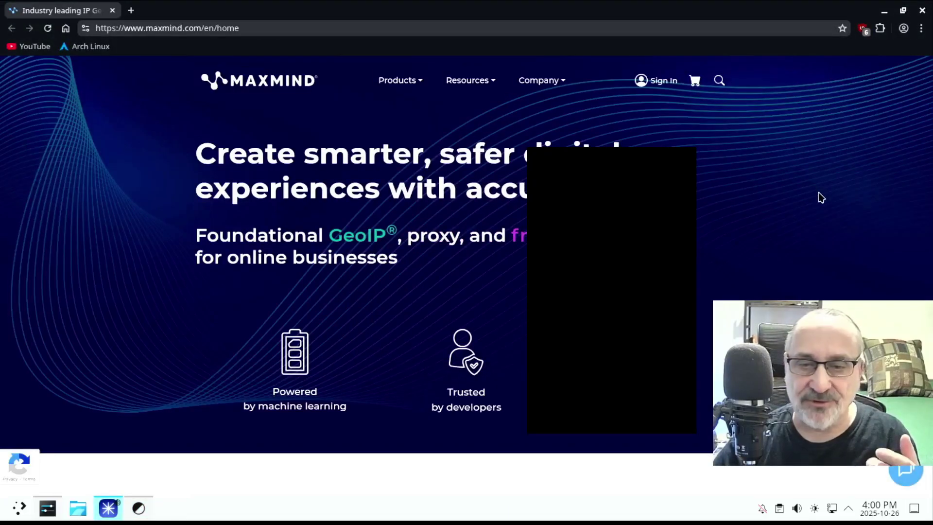
pyautogui.scroll(-8, 370, 157)
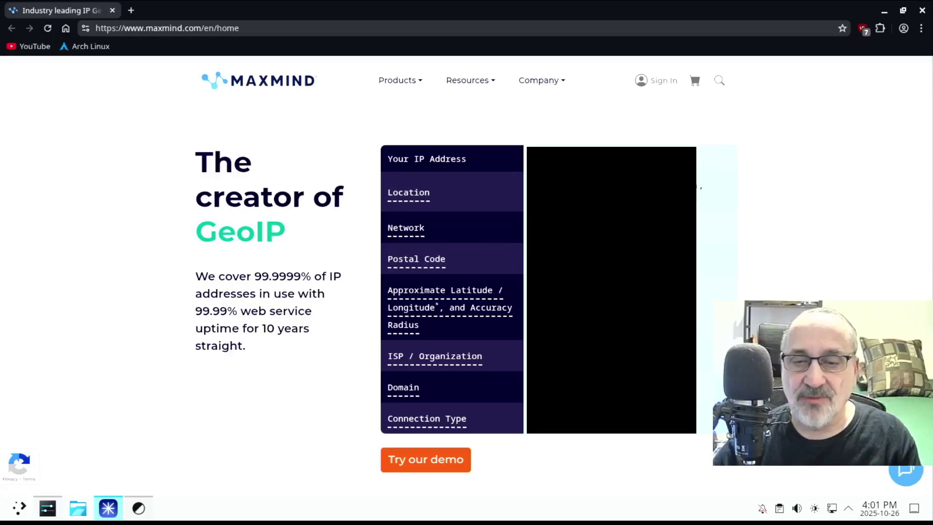
pyautogui.click(922, 10)
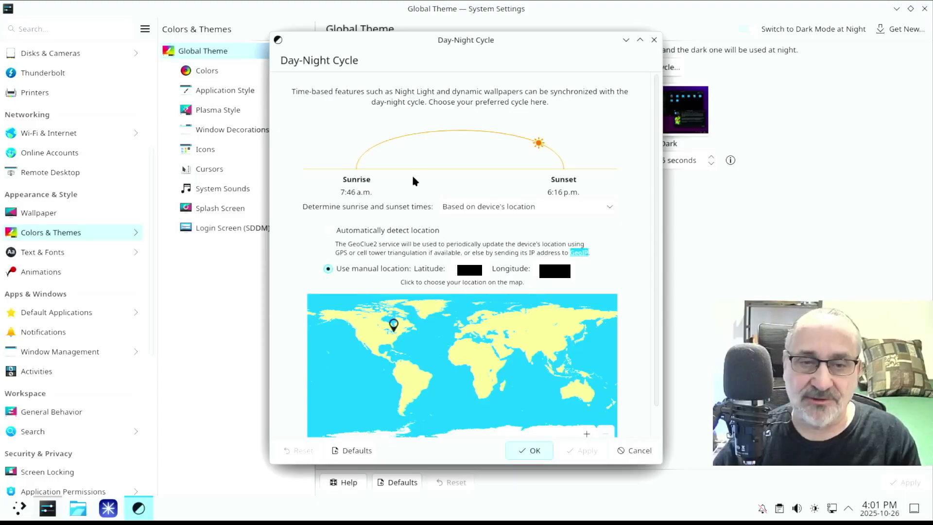
# Confirm the manual-location Day-Night Cycle settings with OK.
pyautogui.click(533, 451)
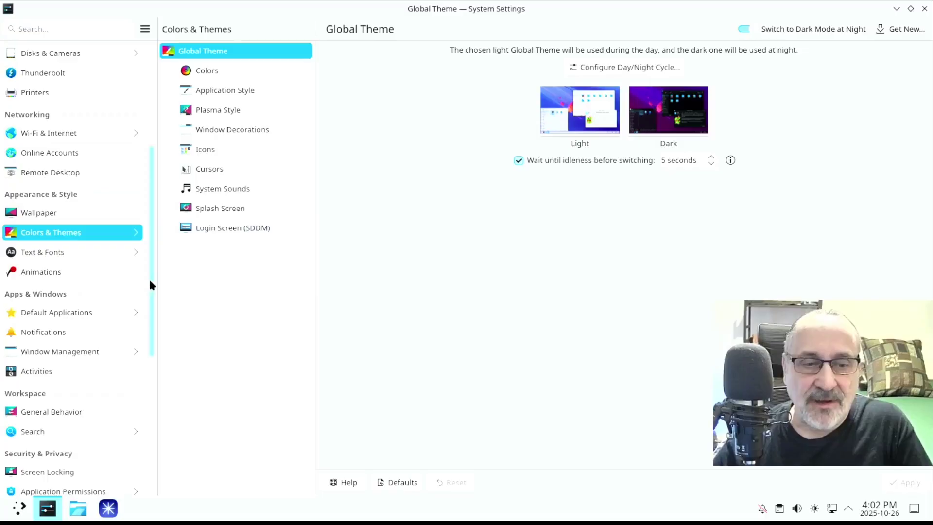
# Scroll the System Settings sidebar down toward the Networking section.
pyautogui.scroll(-5, 149, 282)
pyautogui.scroll(-3, 136, 379)
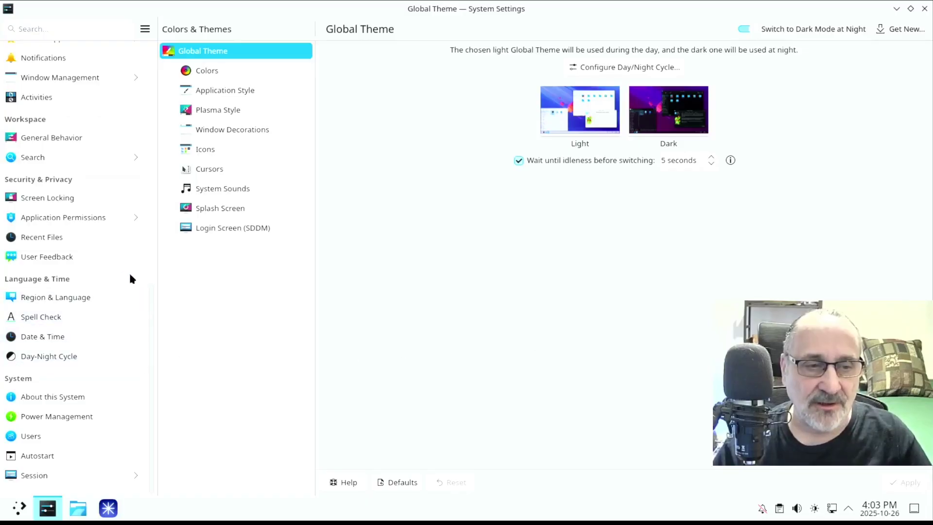
pyautogui.moveTo(149, 346); pyautogui.dragTo(125, 190)
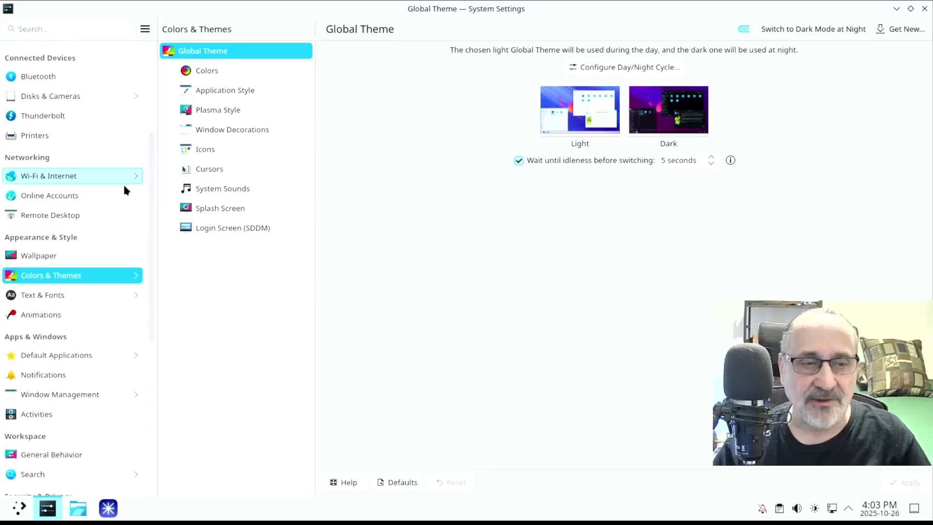
# View the Remote Desktop page with RDP enabled on port 3389, then close System Settings.
pyautogui.click(69, 221)
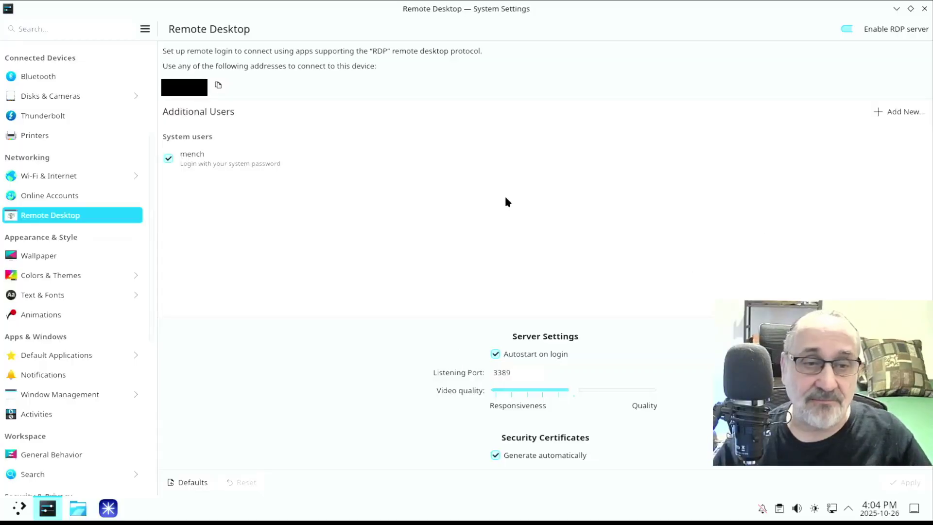
pyautogui.click(925, 8)
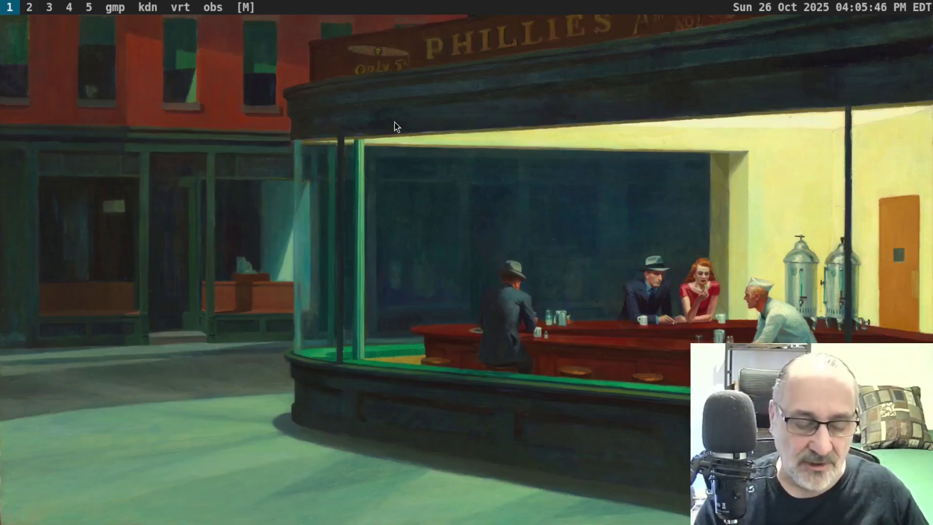
# Launch Remmina and connect to the Acer-2 Kde machine over RDP in full screen.
pyautogui.press('super+d')
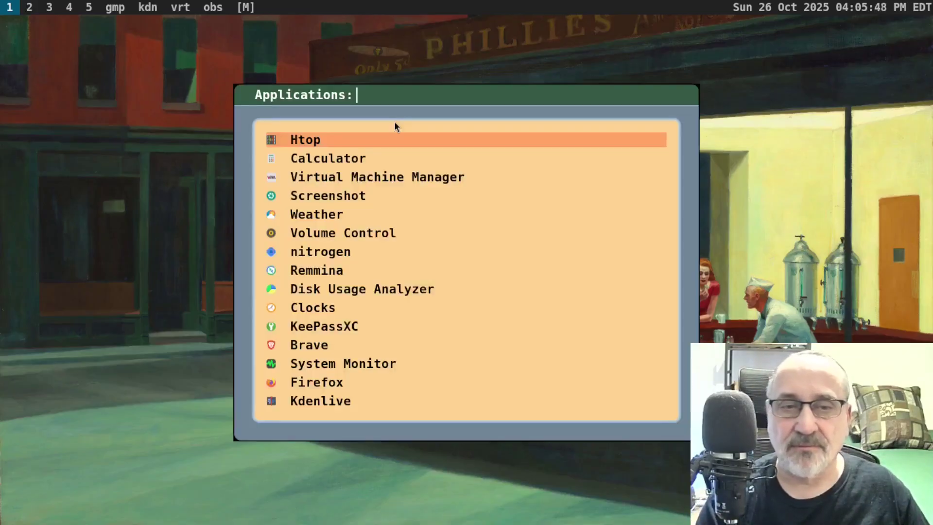
pyautogui.press('Down')
pyautogui.press('Down')
pyautogui.press('Down')
pyautogui.press('Down')
pyautogui.press('Down')
pyautogui.press('Down')
pyautogui.press('Down')
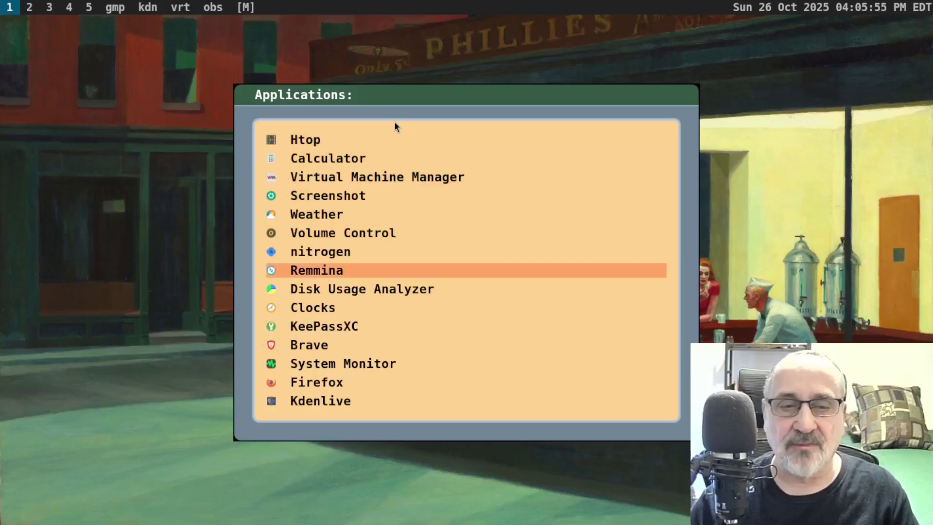
pyautogui.press('Escape')
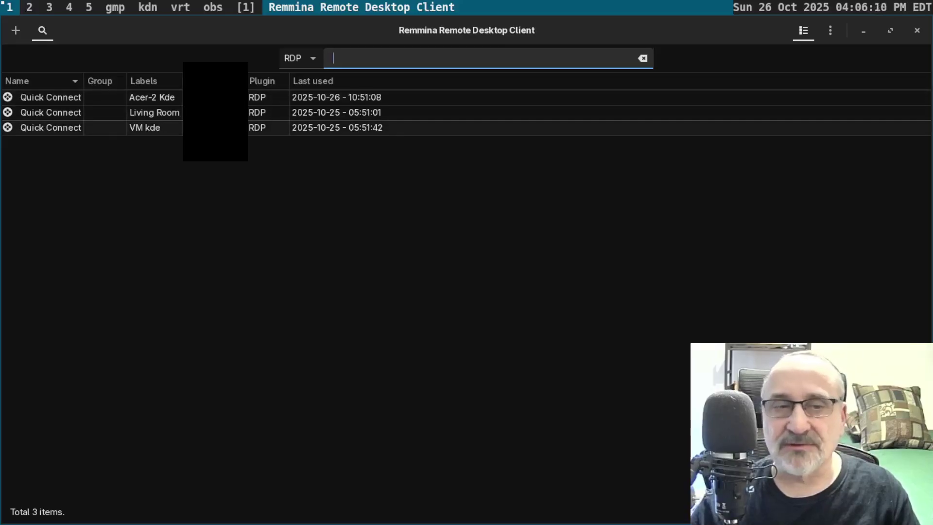
pyautogui.doubleClick(106, 99)
pyautogui.moveTo(504, 19)
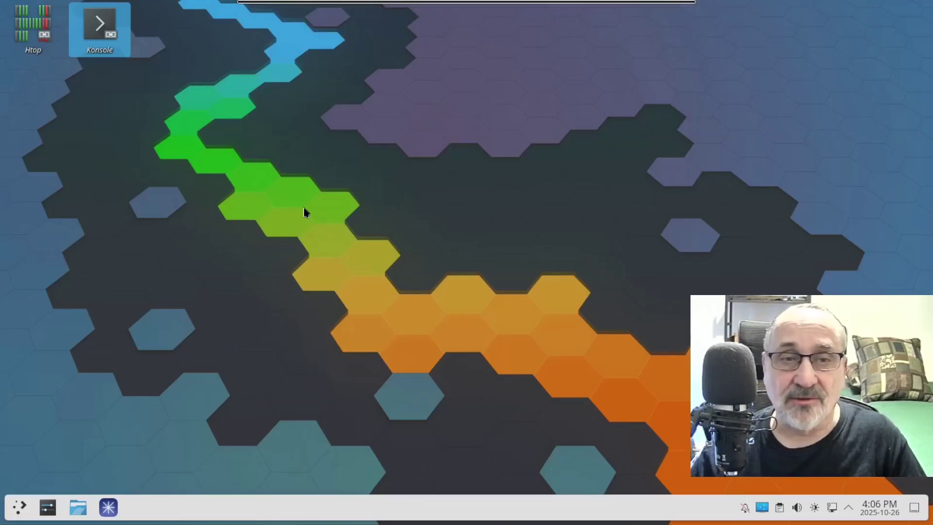
pyautogui.click(108, 507)
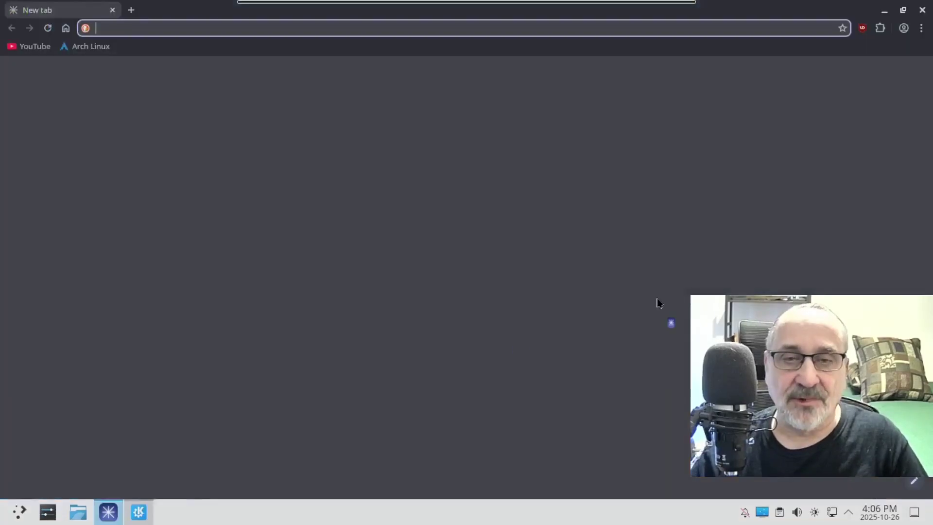
pyautogui.click(923, 11)
pyautogui.click(78, 511)
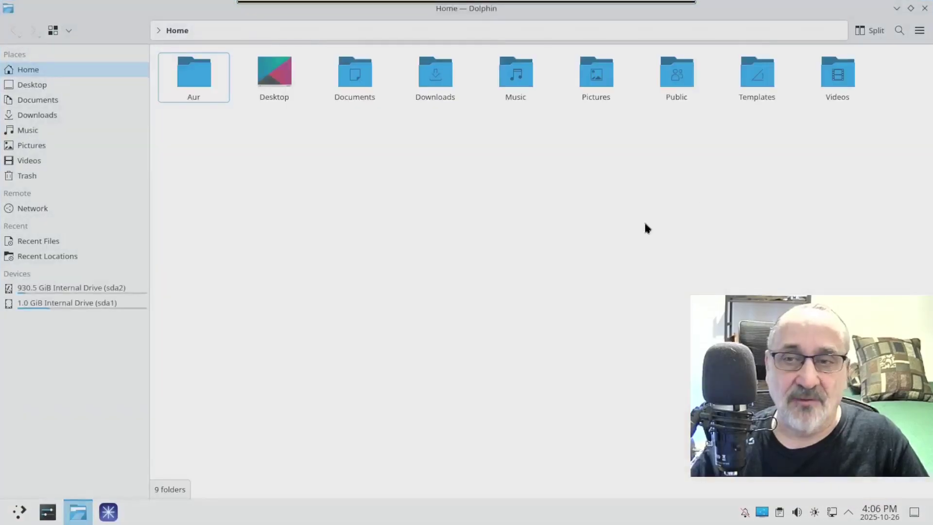
pyautogui.click(925, 9)
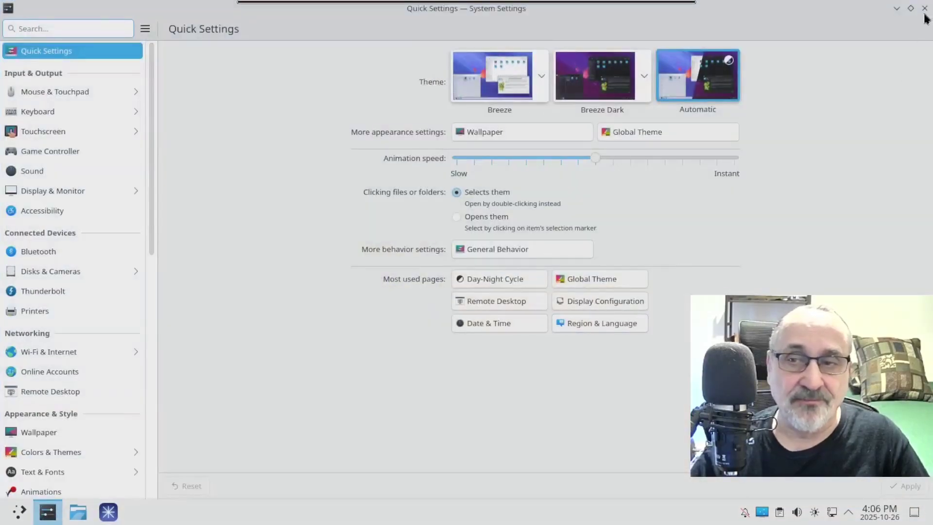
pyautogui.click(925, 8)
pyautogui.click(36, 38)
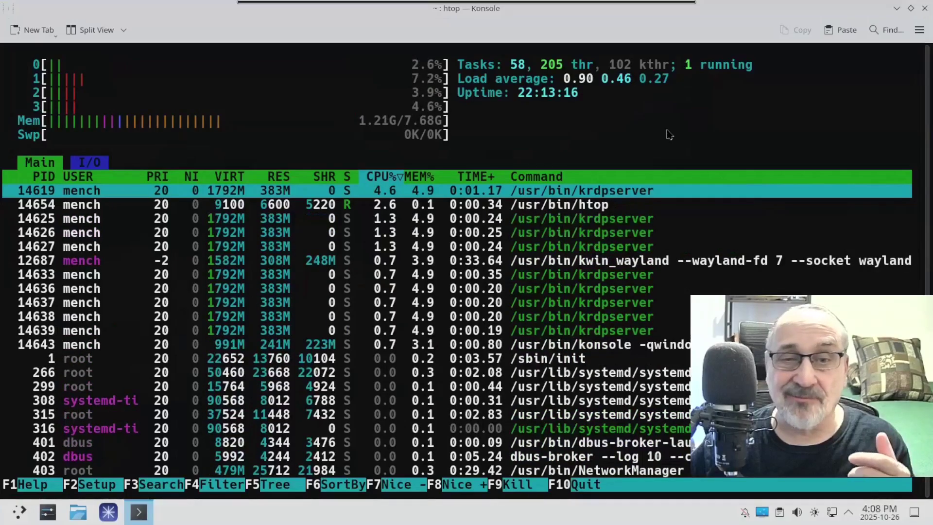
pyautogui.press('q')
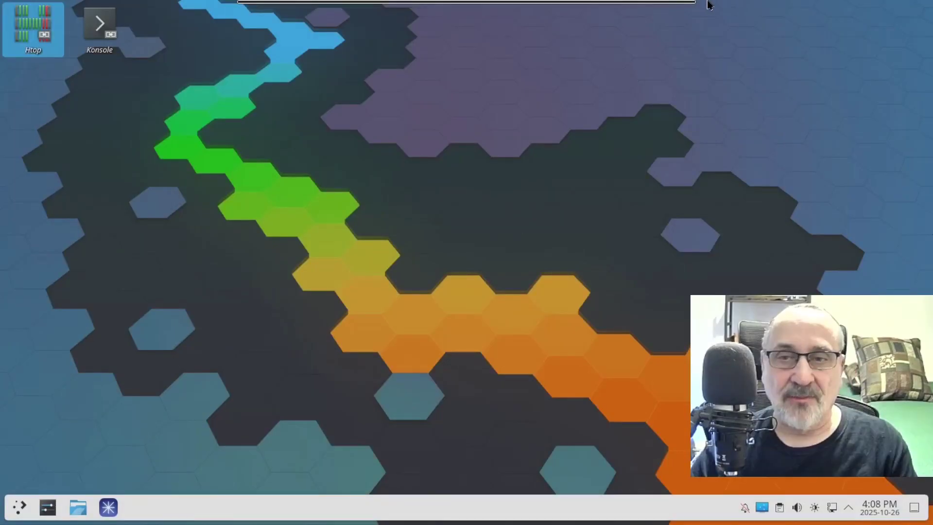
# Disconnect the RDP session and close Remmina, returning to the Nighthawks wallpaper desktop.
pyautogui.moveTo(681, 13)
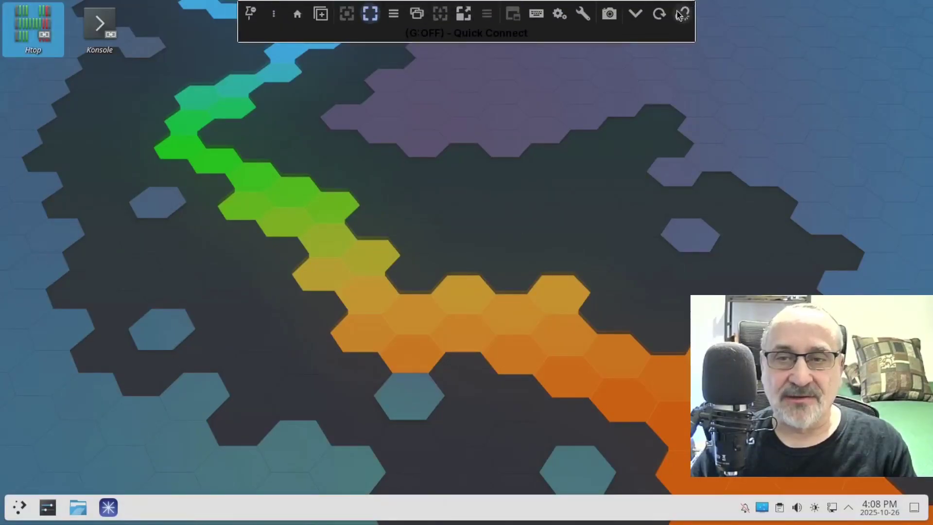
pyautogui.click(681, 13)
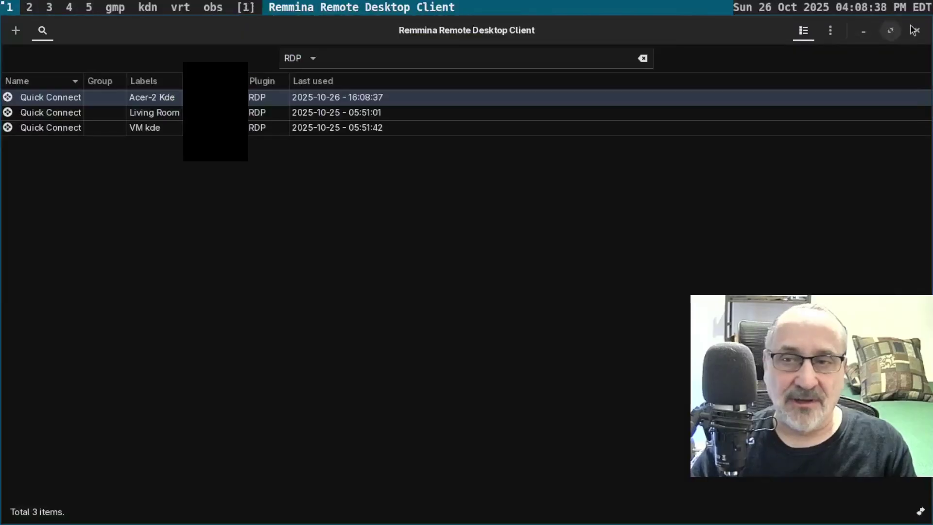
pyautogui.click(918, 30)
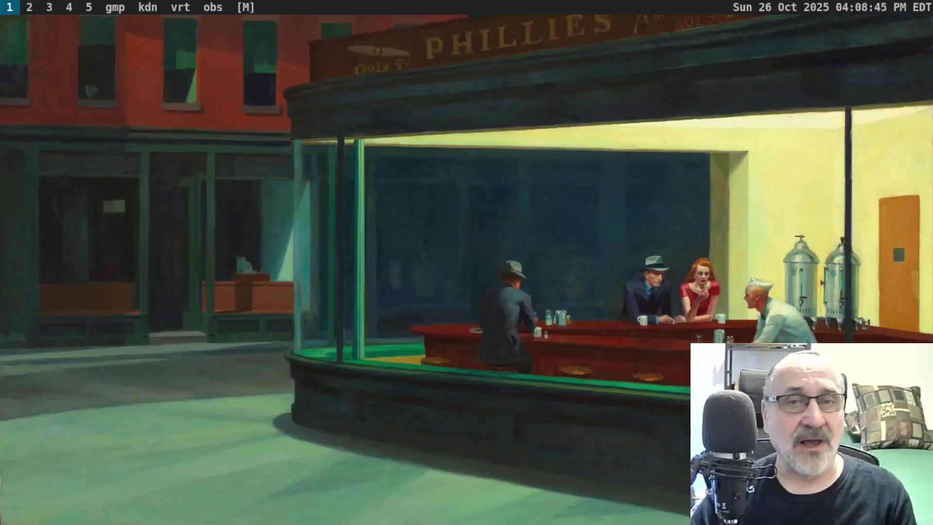